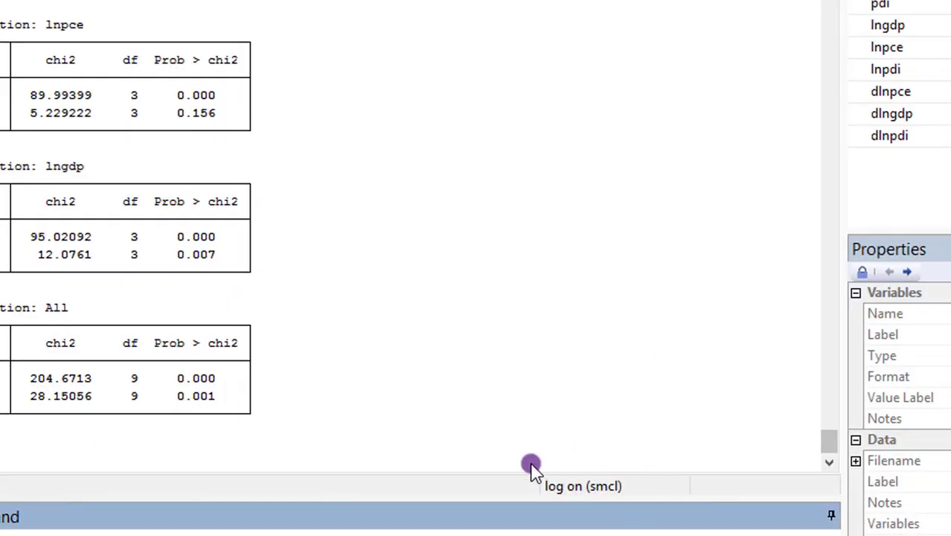
Switch to the Do-file Editor and review the Step #1 model specification for the three-variable VAR
mouse_move(370, 502)
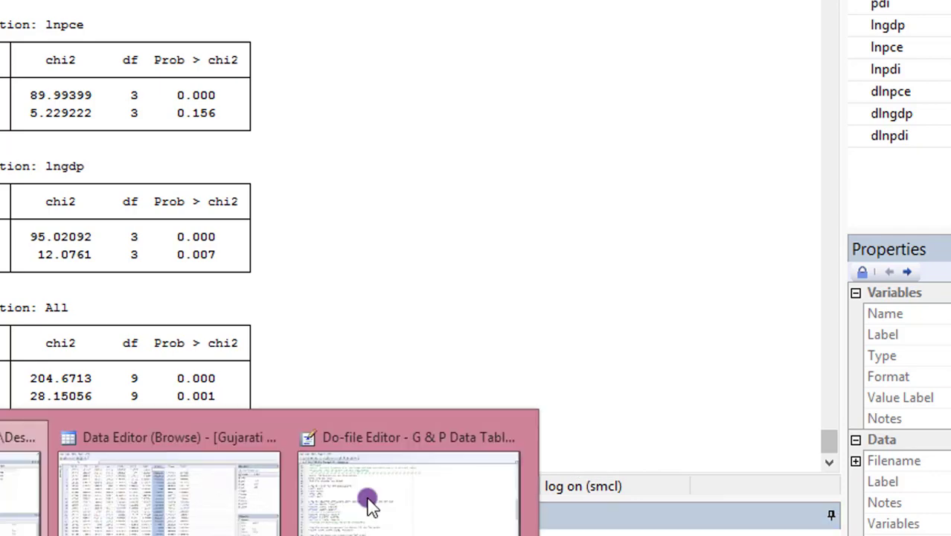
left_click(424, 492)
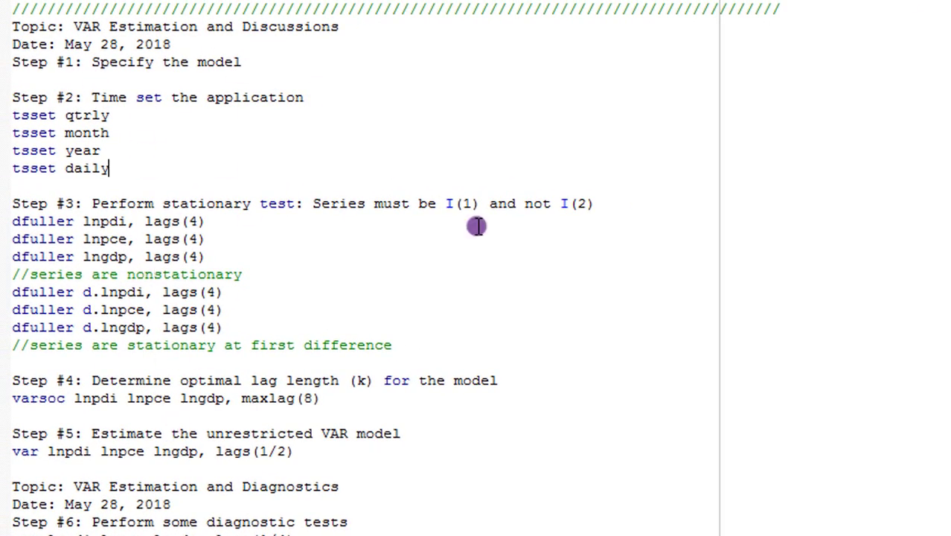
triple_click(16, 61)
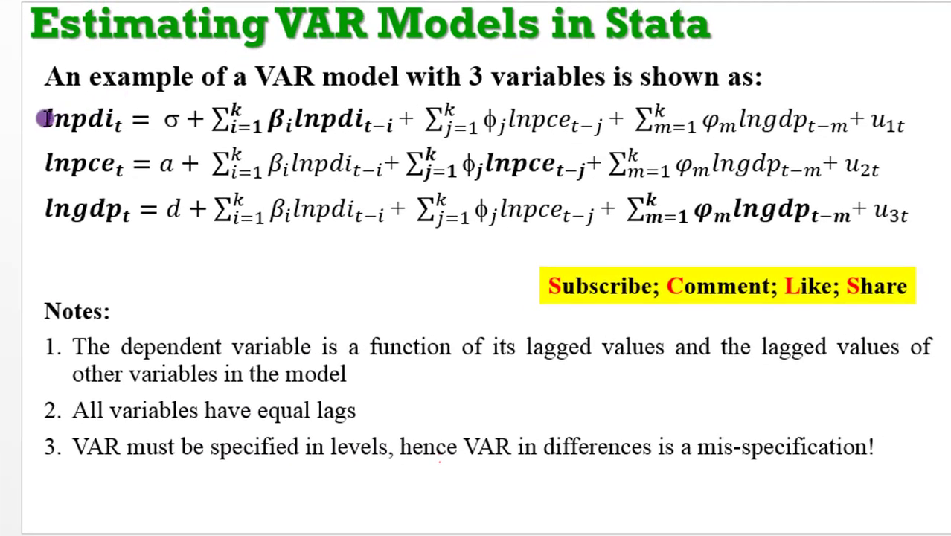
double_click(45, 119)
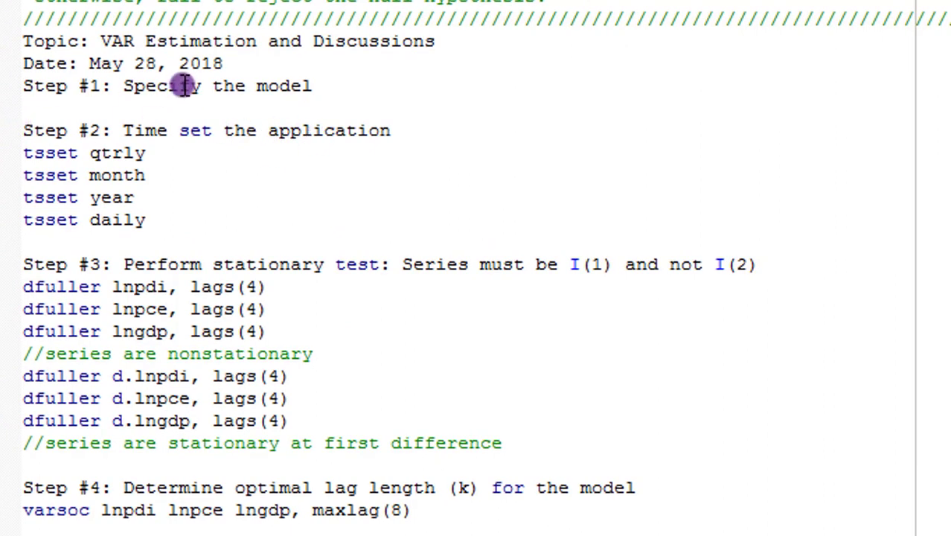
Declare the data as a time series by executing only the do-file line tsset qtrly
left_click(25, 153)
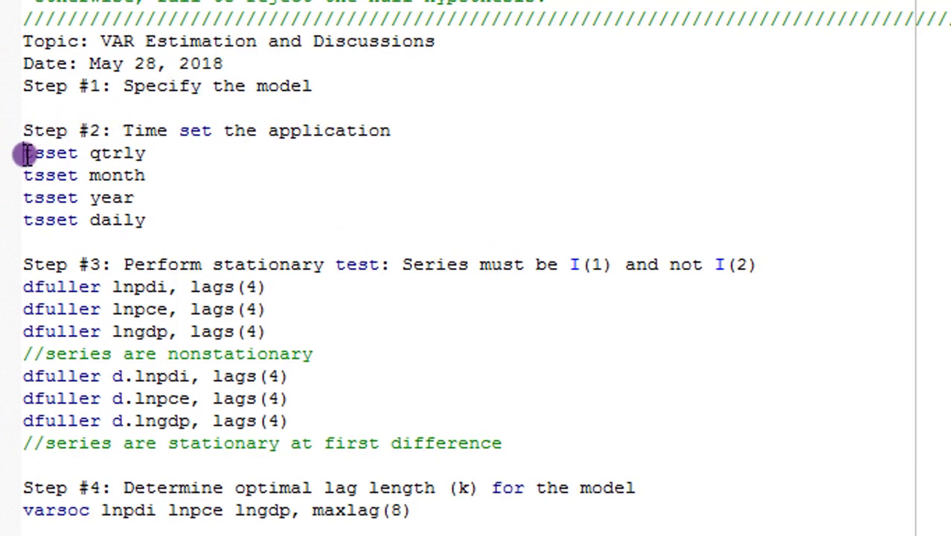
key("shift+Down")
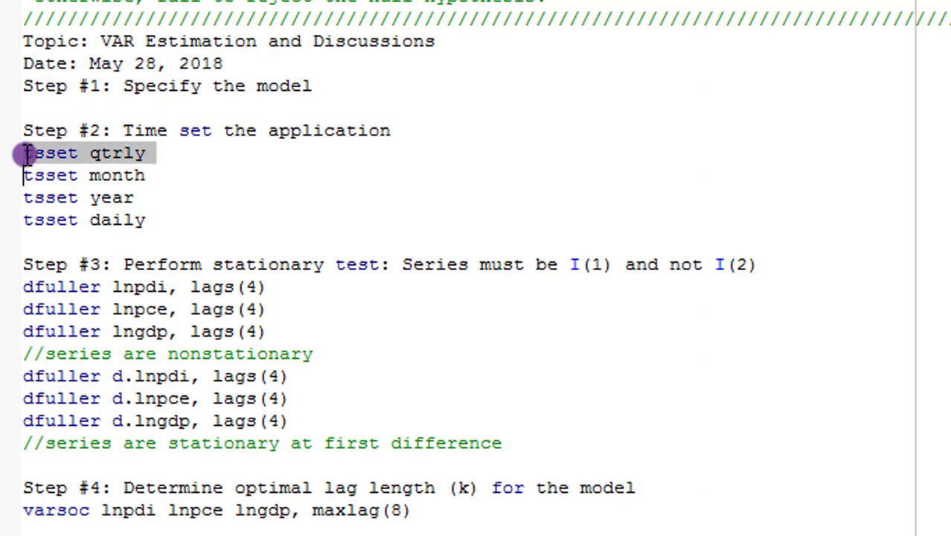
key("ctrl+d")
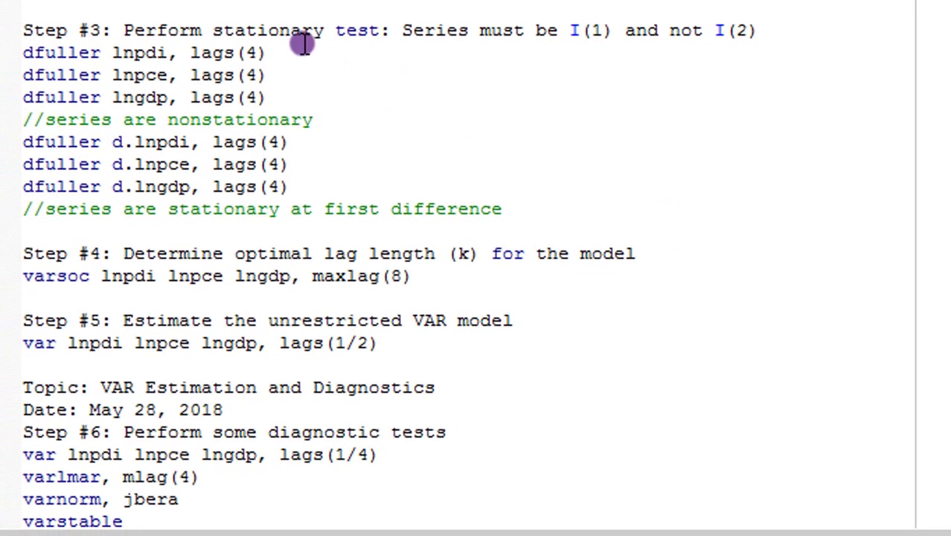
Run the do-file's augmented Dickey-Fuller tests on lnpdi, lnpce and lngdp in levels with 4 lags and review the output
left_click(26, 60)
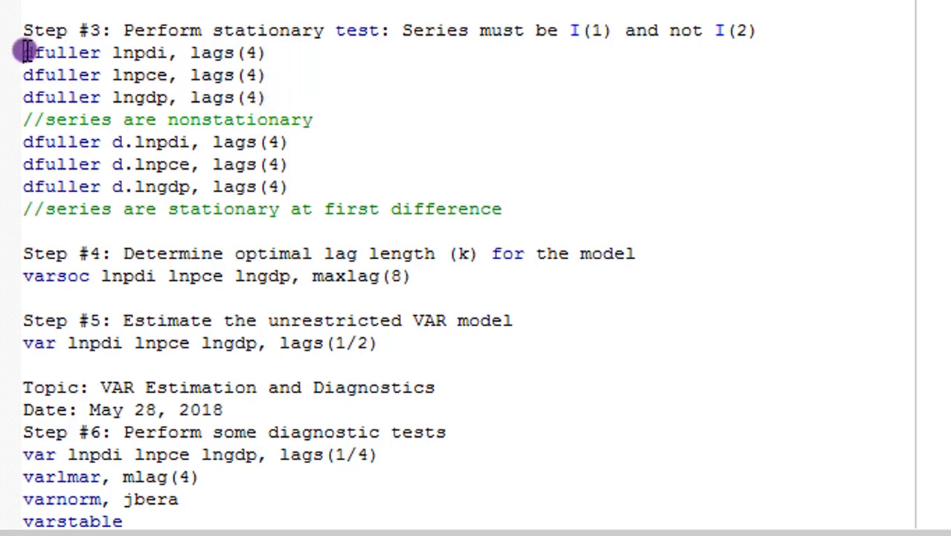
key("shift+Down")
key("shift+Down")
key("shift+Down")
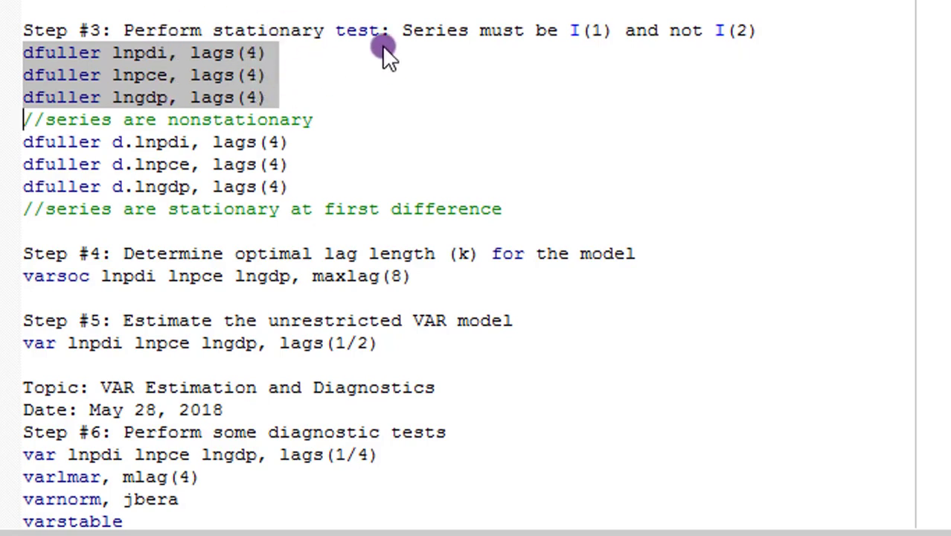
key("ctrl+d")
scroll(476, 224, "up", 4)
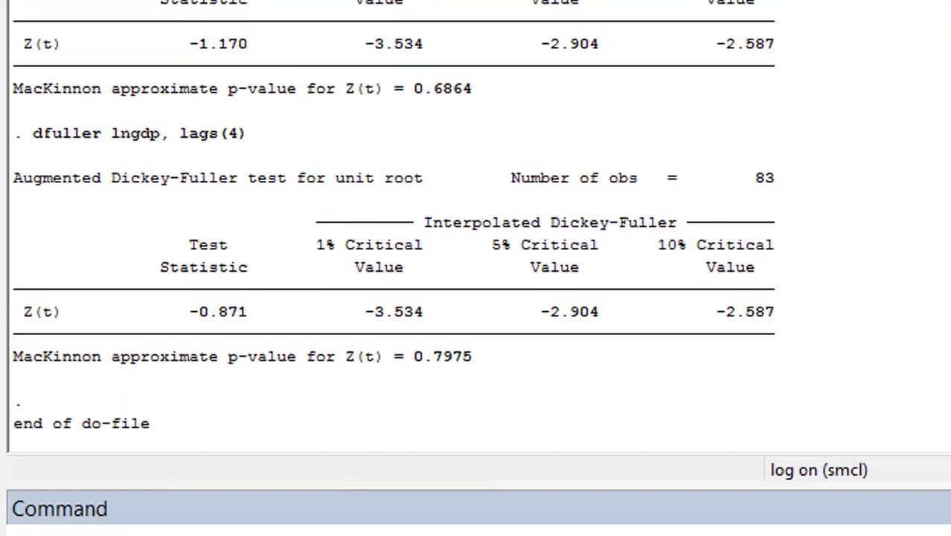
scroll(339, 223, "up", 4)
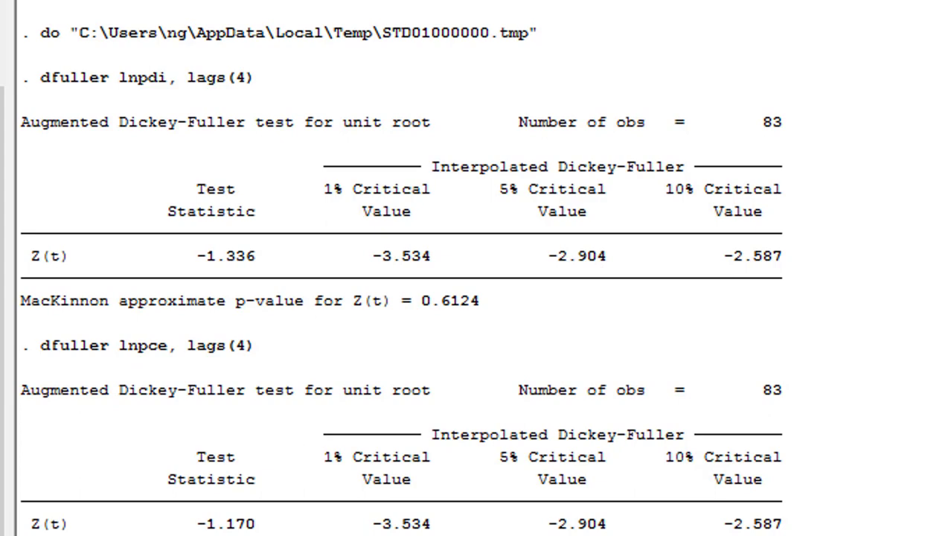
scroll(670, 216, "down", 4)
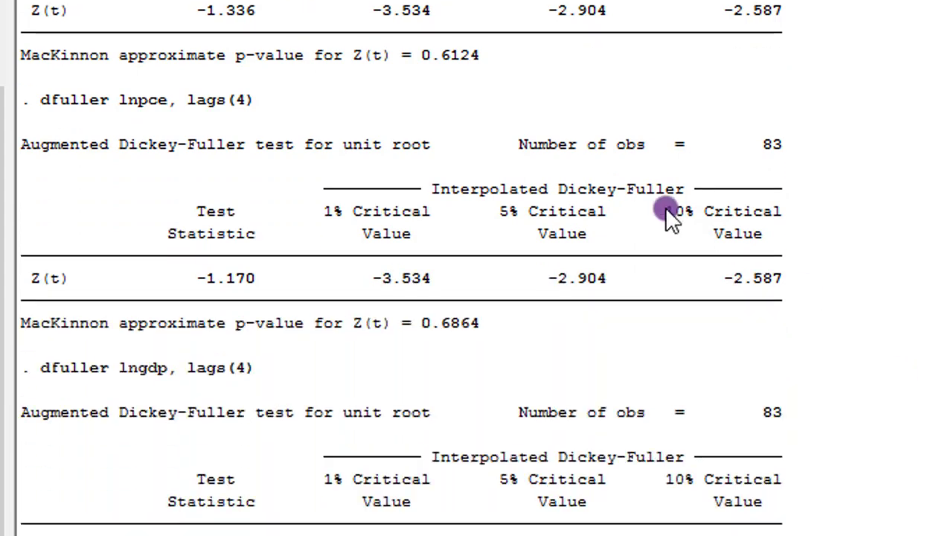
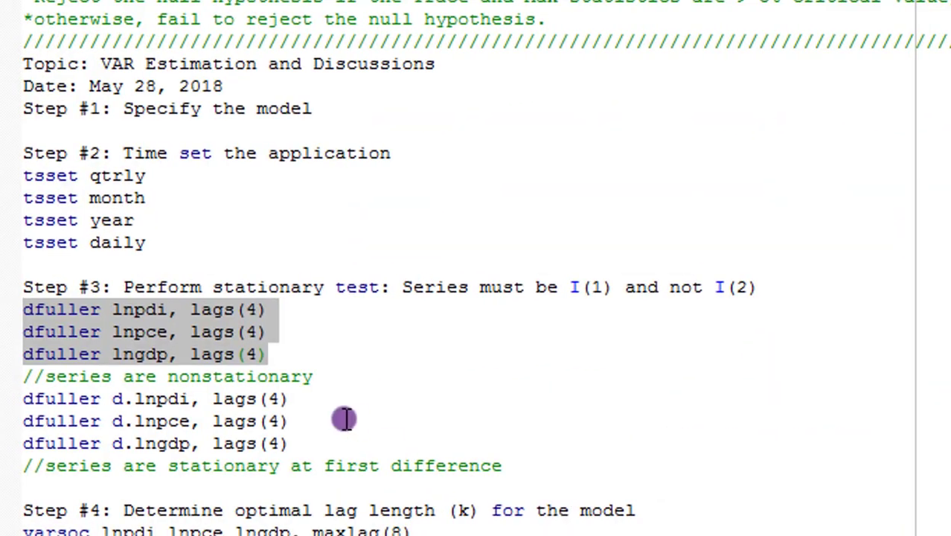
Run the augmented Dickey-Fuller tests on the first differences d.lnpdi, d.lnpce and d.lngdp with 4 lags and review the output
left_click(344, 419)
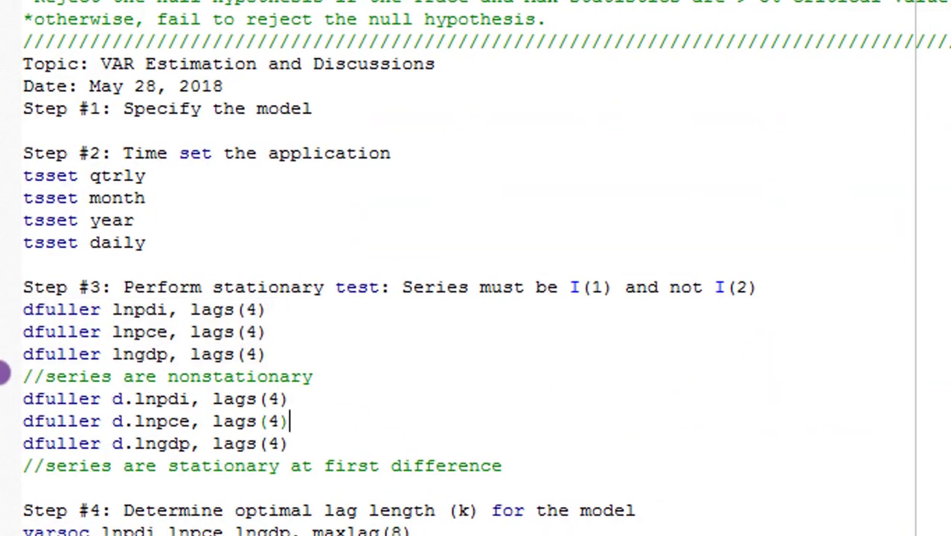
left_click(25, 402)
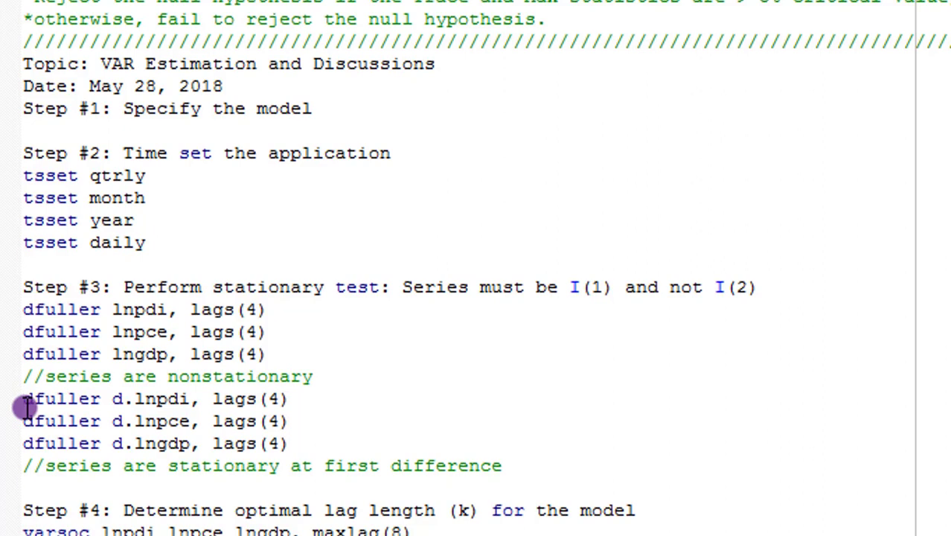
key("shift+Down")
key("shift+Down")
key("shift+Down")
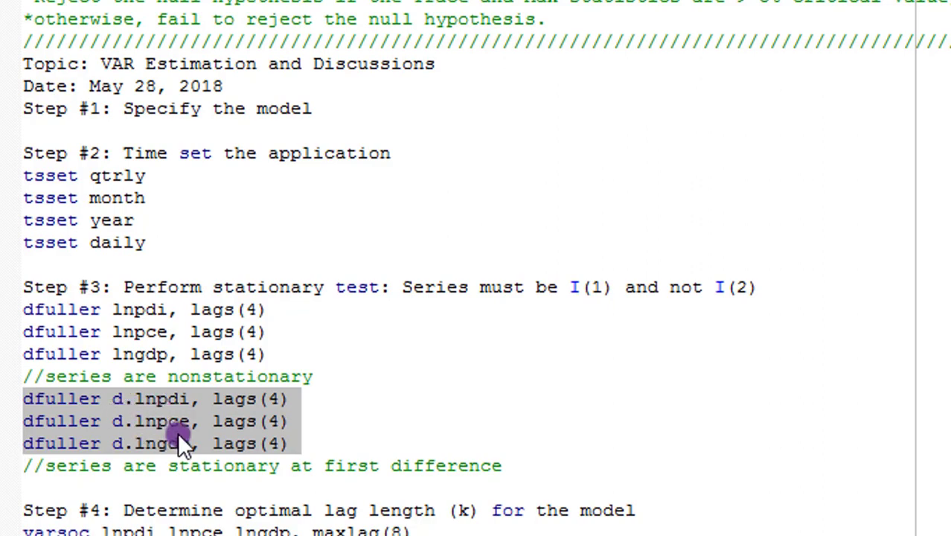
key("ctrl+d")
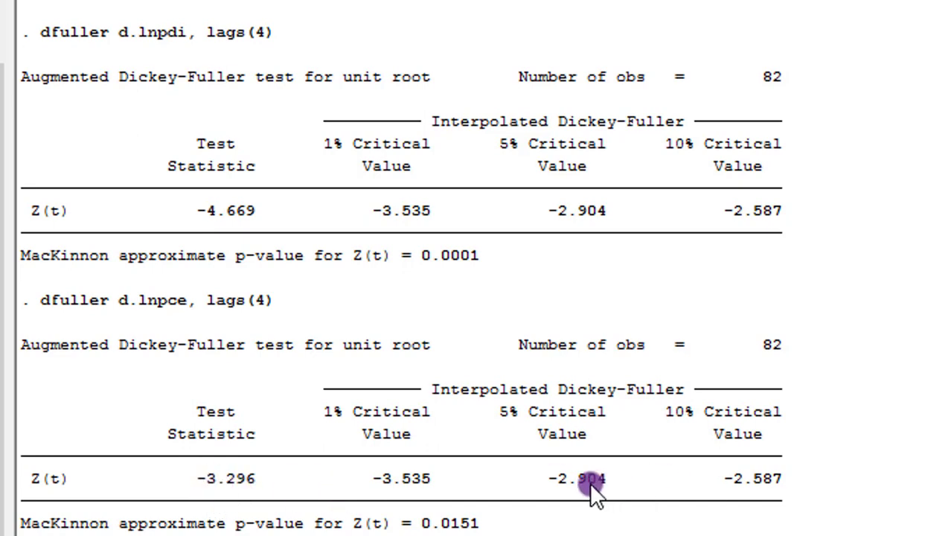
scroll(589, 482, "down", 3)
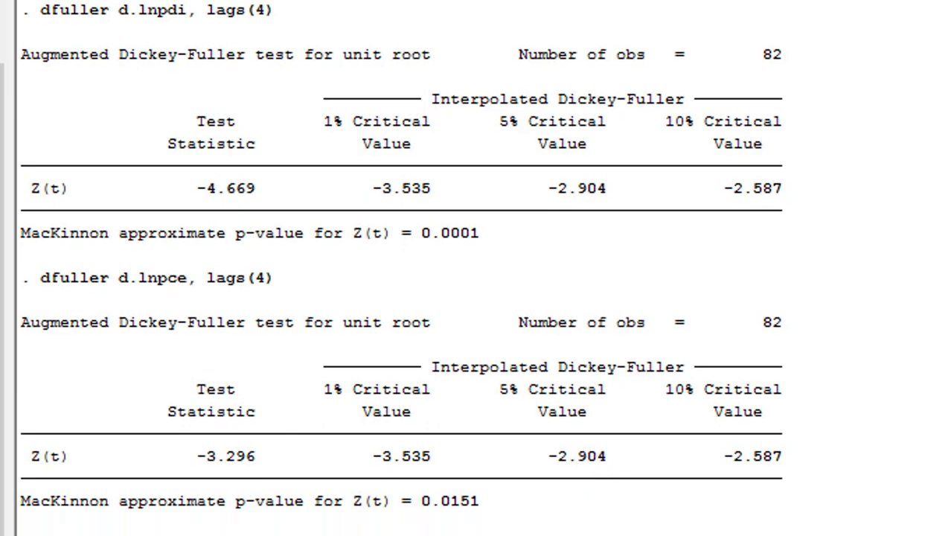
scroll(400, 269, "down", 1)
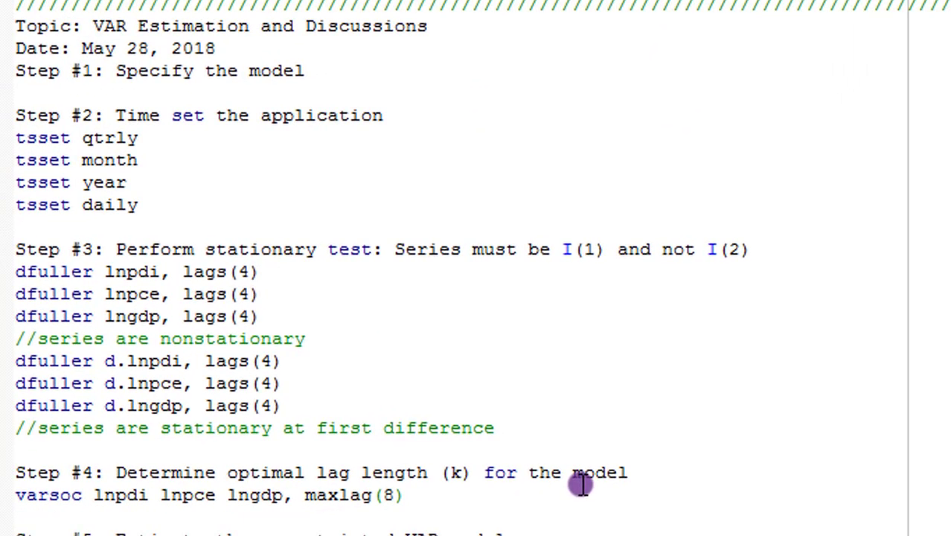
Run the do-file's lag selection command varsoc lnpdi lnpce lngdp, maxlag(8) under Step #4
key("Down")
scroll(582, 483, "down", 5)
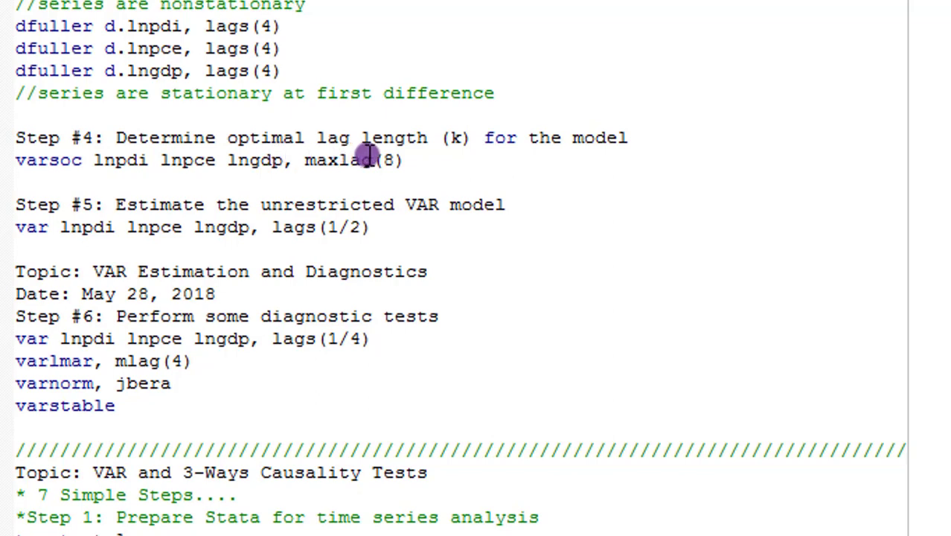
left_click(18, 160)
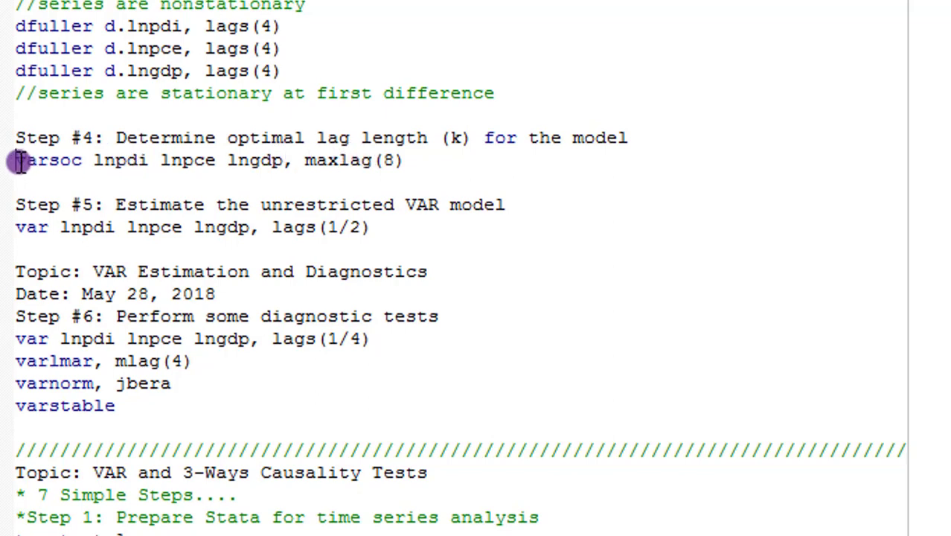
key("shift+End")
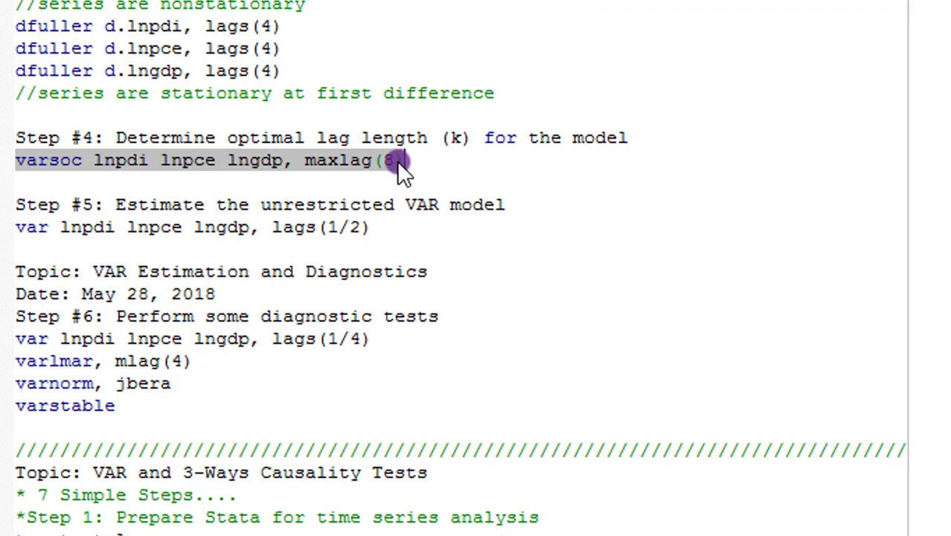
key("ctrl+d")
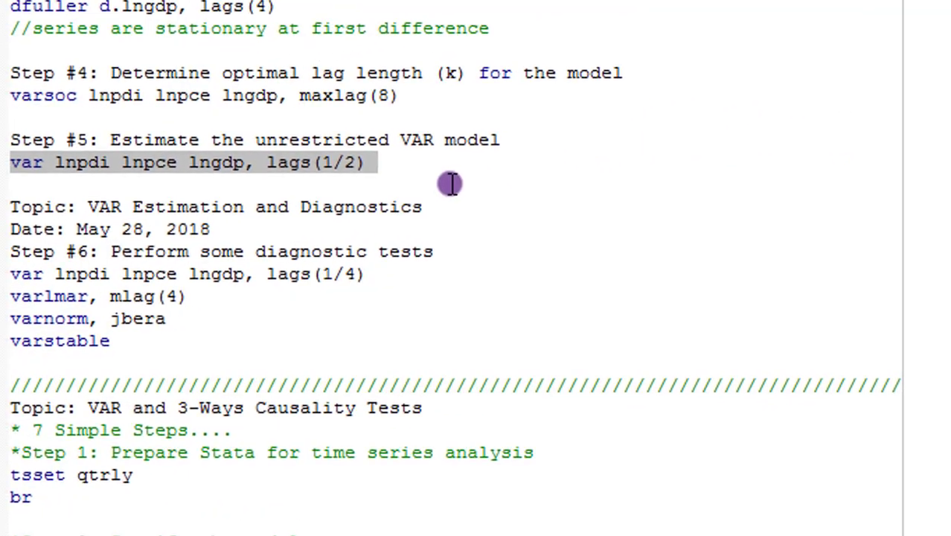
Estimate the unrestricted VAR by running var lnpdi lnpce lngdp, lags(1/2) and examine the coefficients of all three equations
left_click(479, 181)
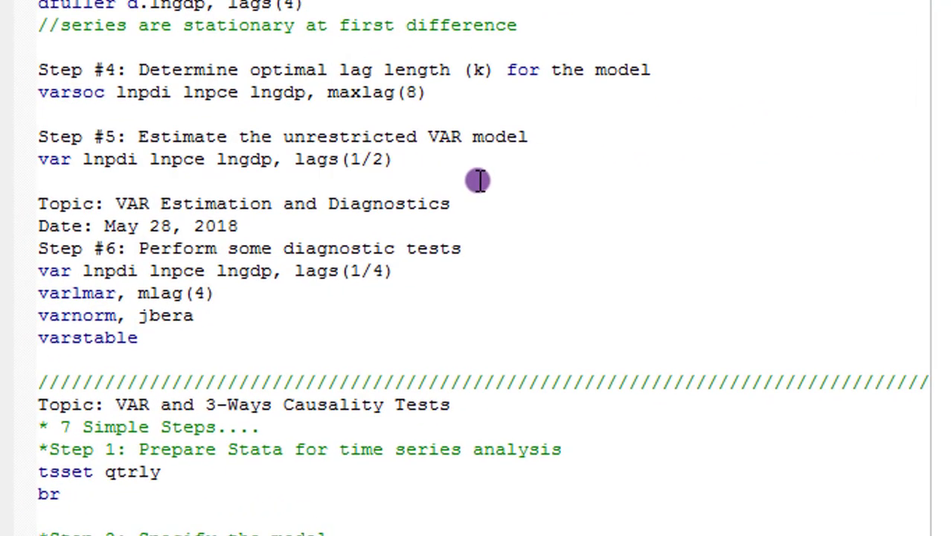
triple_click(38, 160)
key("shift+Left")
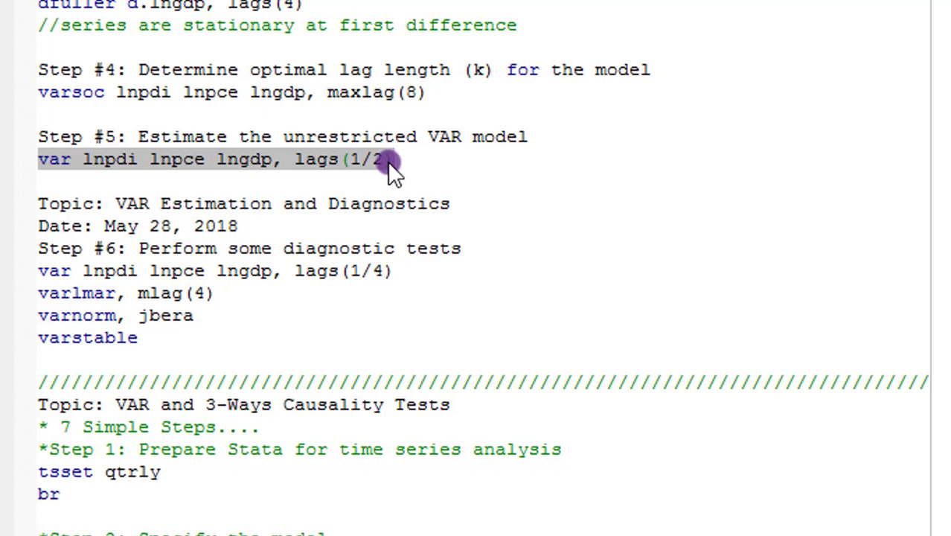
key("ctrl+d")
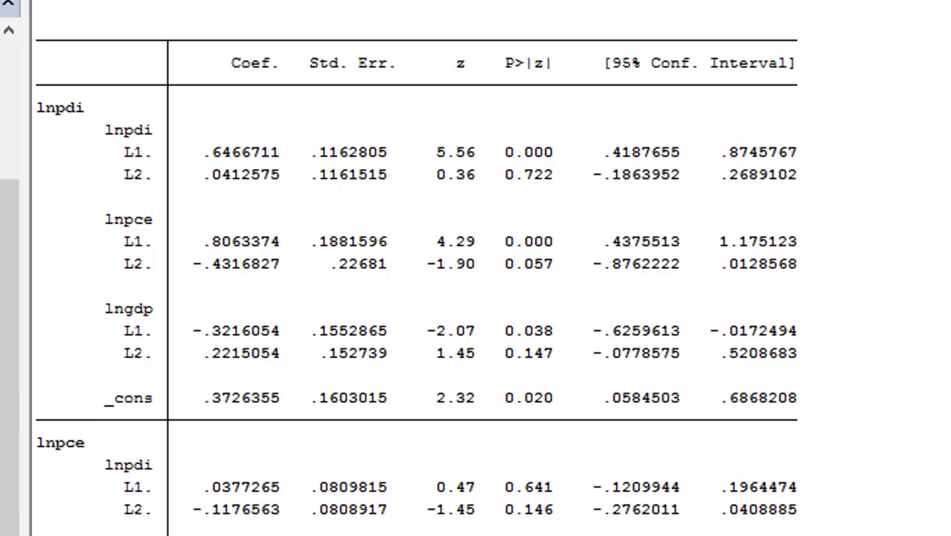
scroll(416, 276, "down", 5)
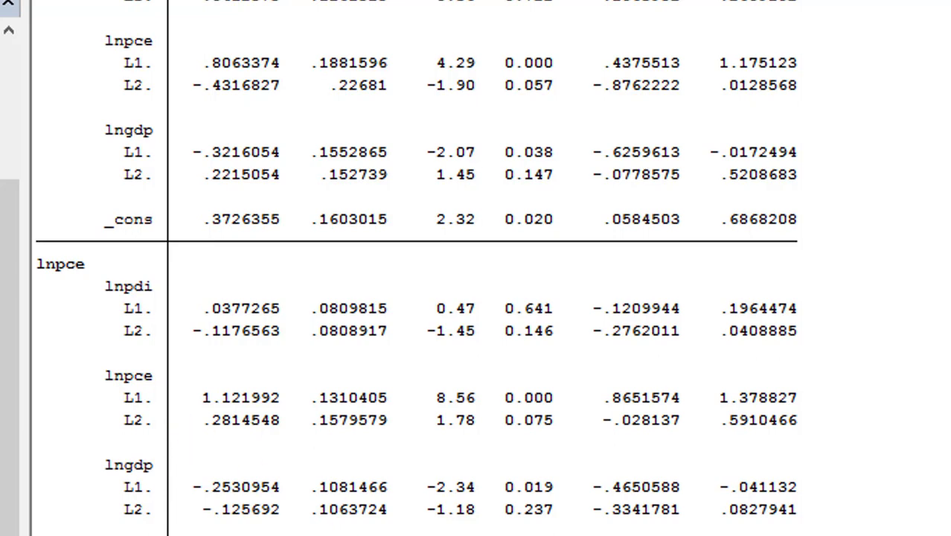
scroll(417, 268, "up", 3)
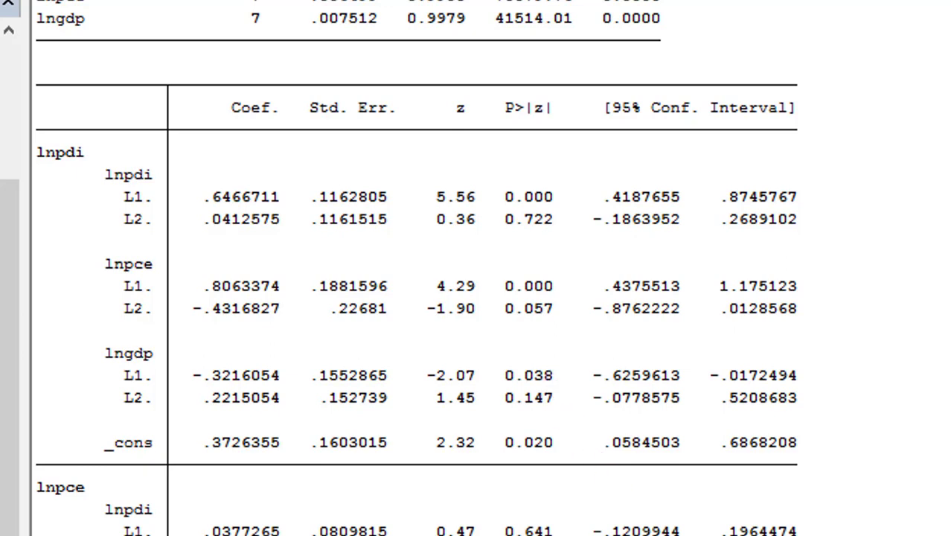
scroll(416, 268, "down", 5)
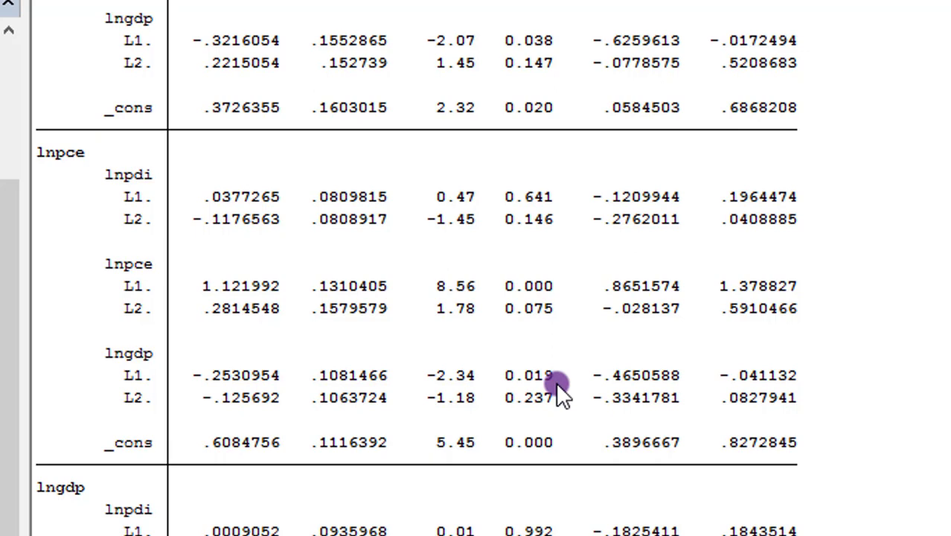
scroll(557, 385, "down", 3)
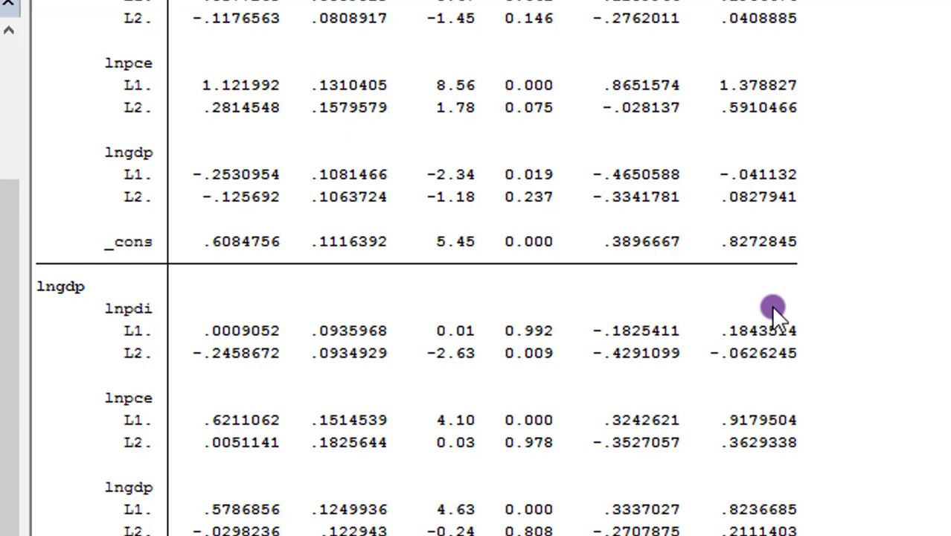
scroll(744, 291, "down", 1)
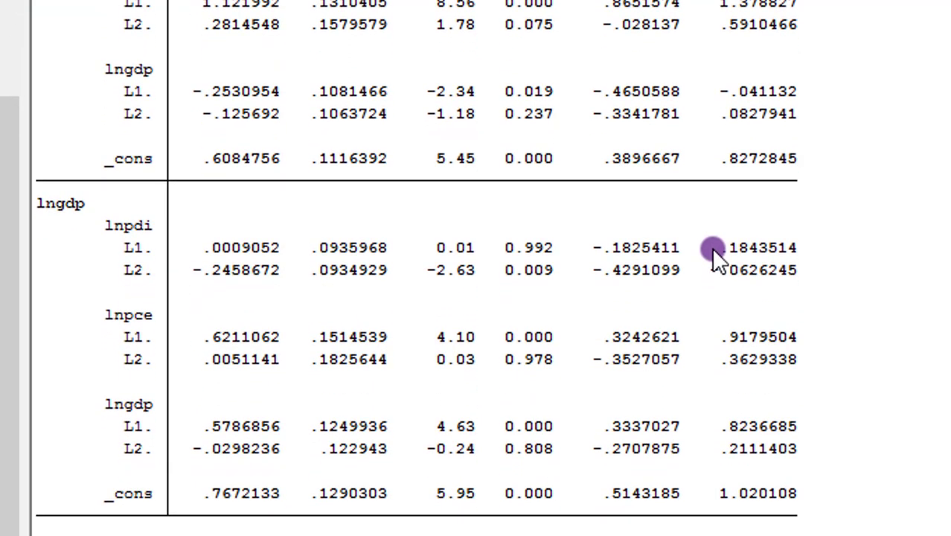